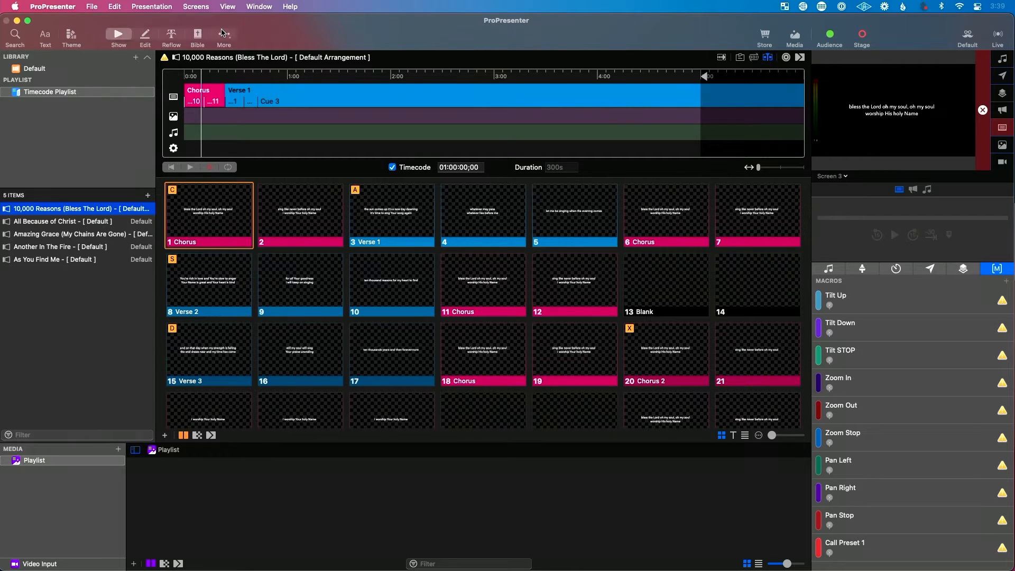
Step: Open the Timecode window and move it over the middle of the workspace
click(227, 7)
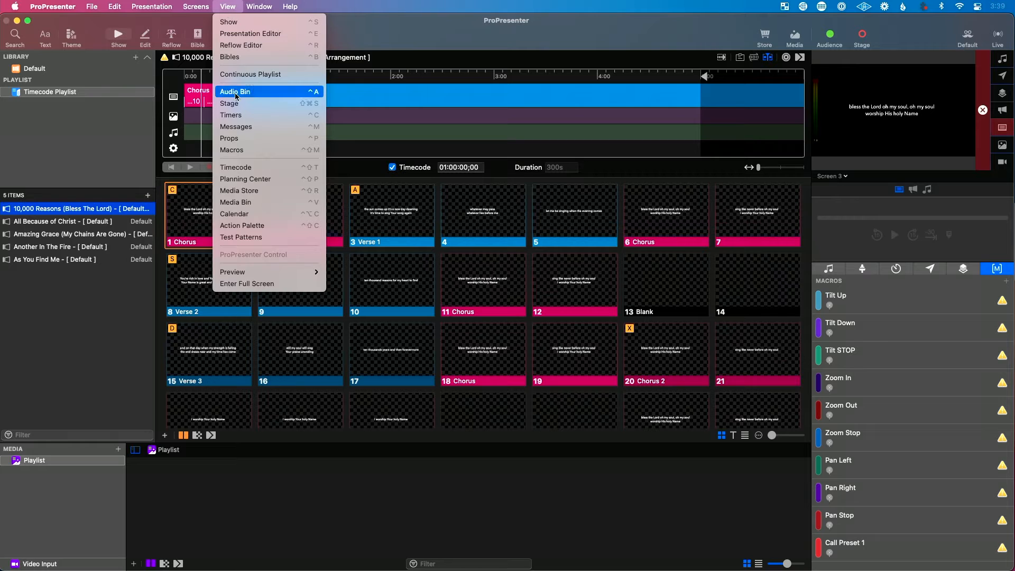
click(236, 168)
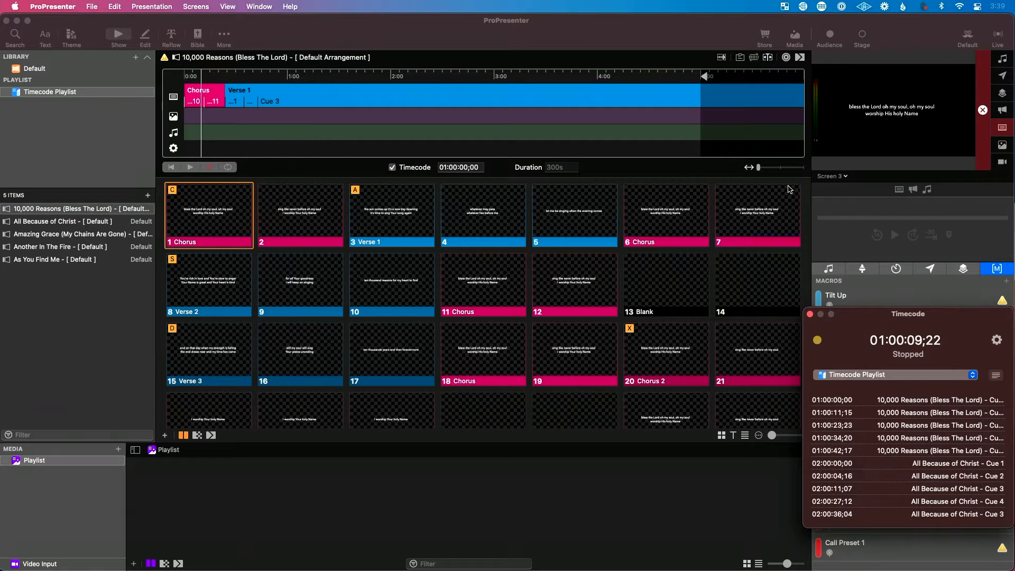
drag(979, 330, 550, 151)
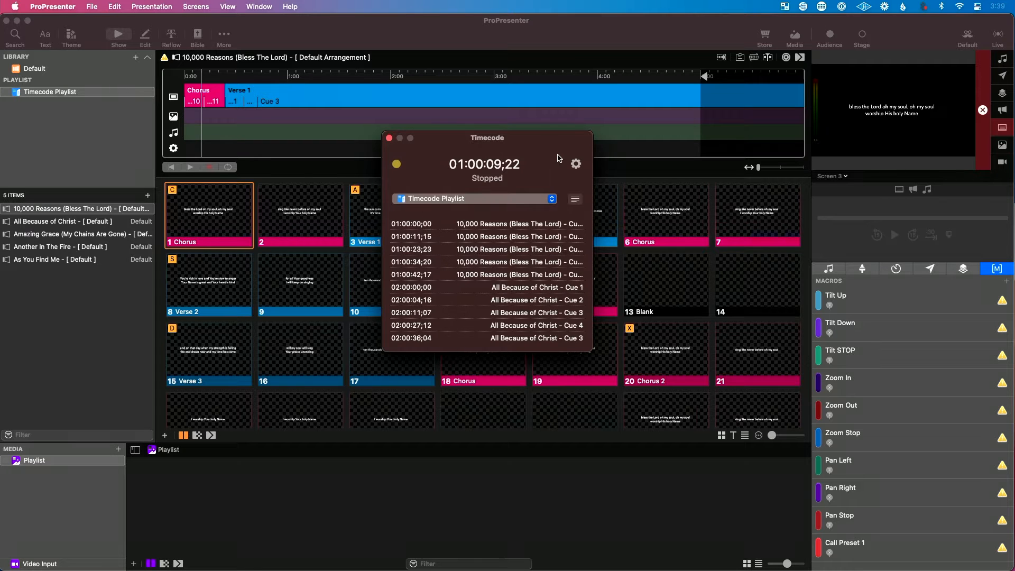
Step: In the timecode settings, choose AUDIO4c as the input device and Channel 1 as the channel
click(576, 165)
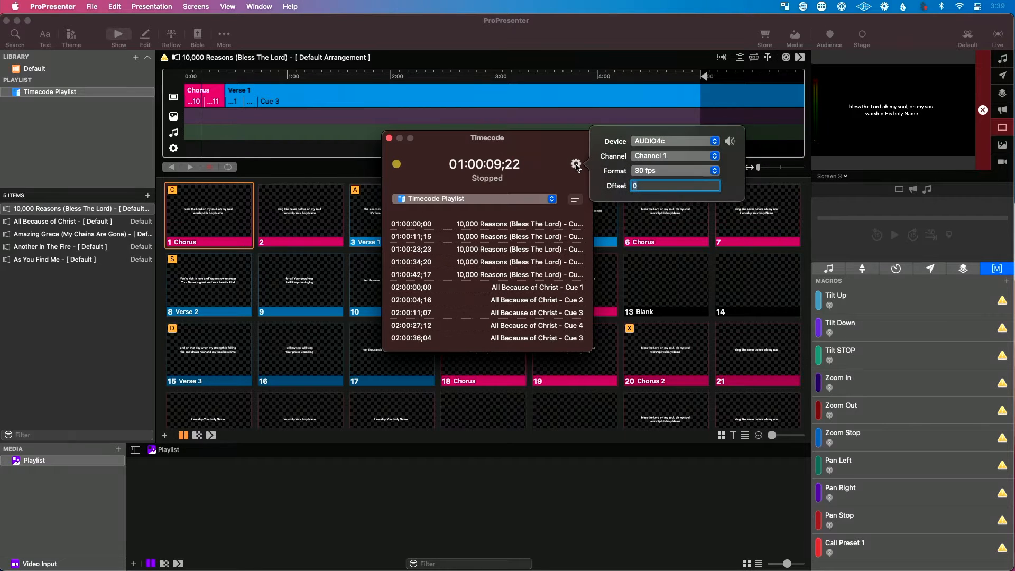
click(649, 142)
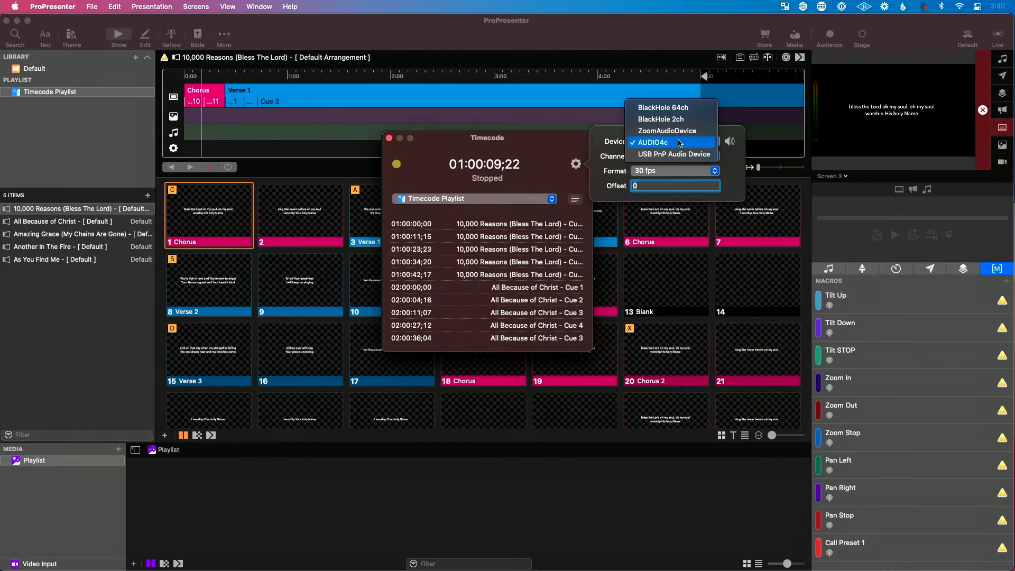
click(679, 143)
click(672, 157)
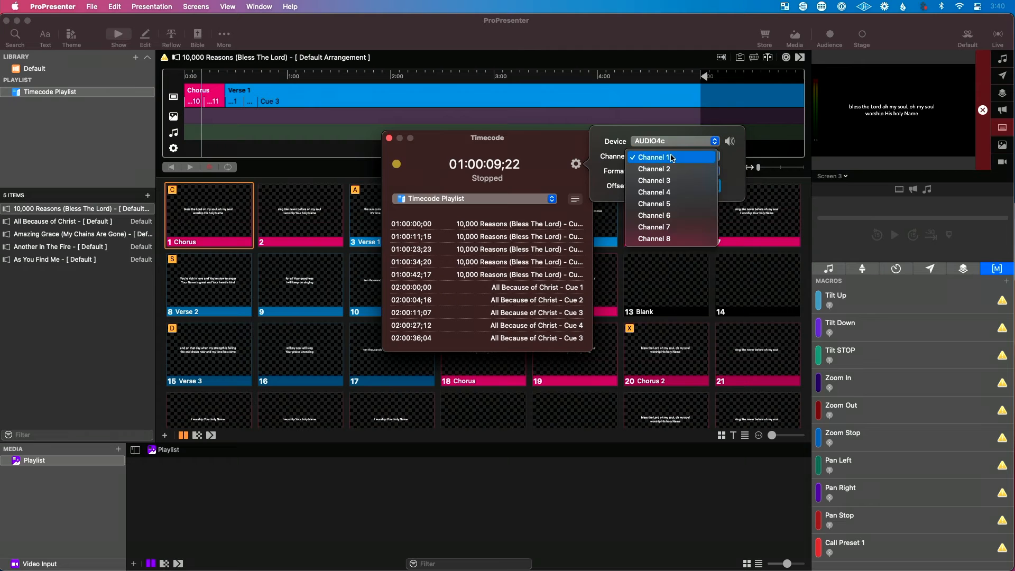
click(673, 158)
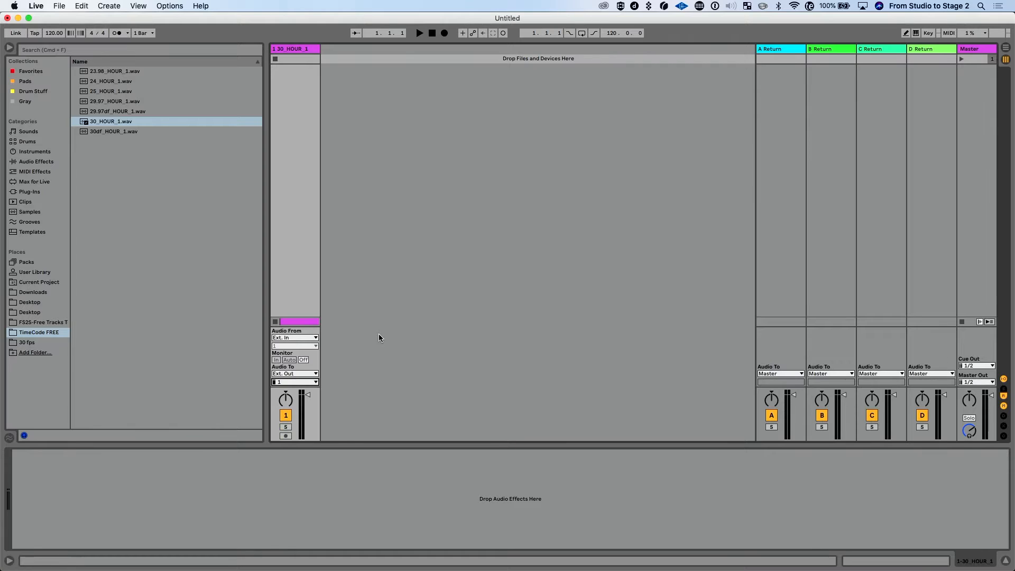
Step: In Ableton Live, switch from Session View to Arrangement View to show the 30_HOUR_1 timecode track
key(Tab)
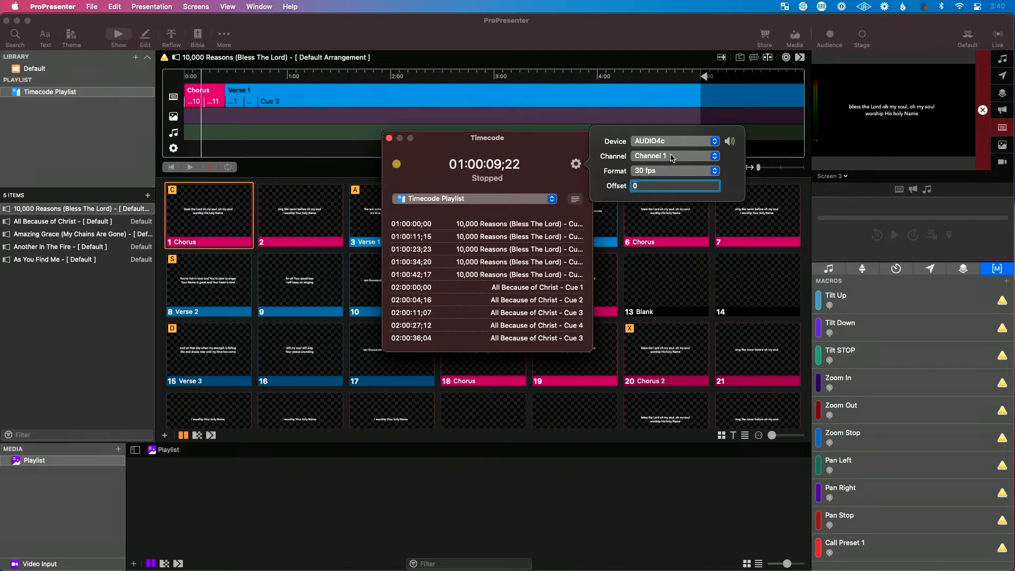
Step: Back in ProPresenter, set the timecode format to 30 fps and close the timecode settings
click(643, 171)
click(667, 172)
click(578, 164)
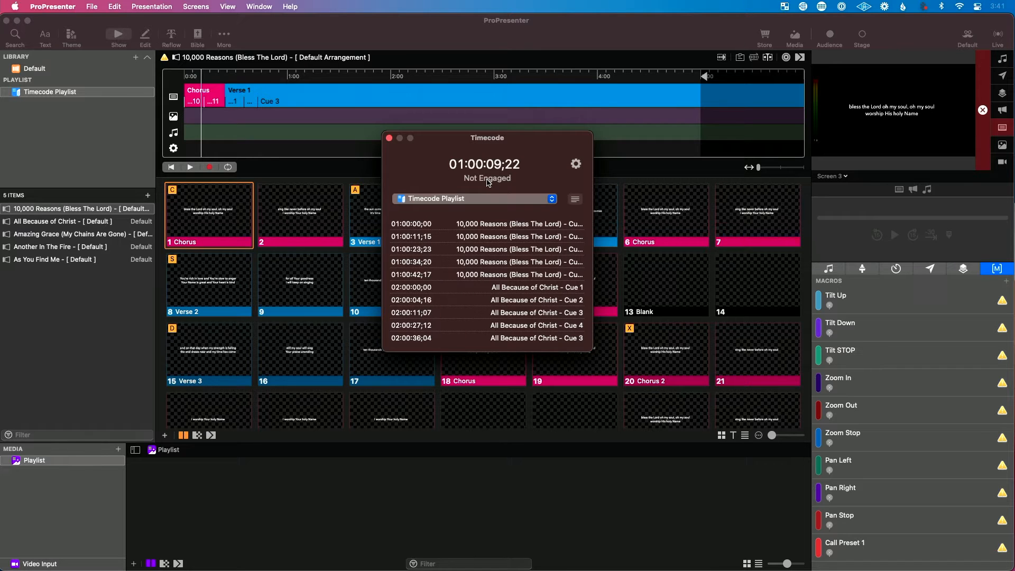
Step: Engage timecode reception in the Timecode window and start playback of the 30_HOUR_1 track in Ableton Live
click(487, 180)
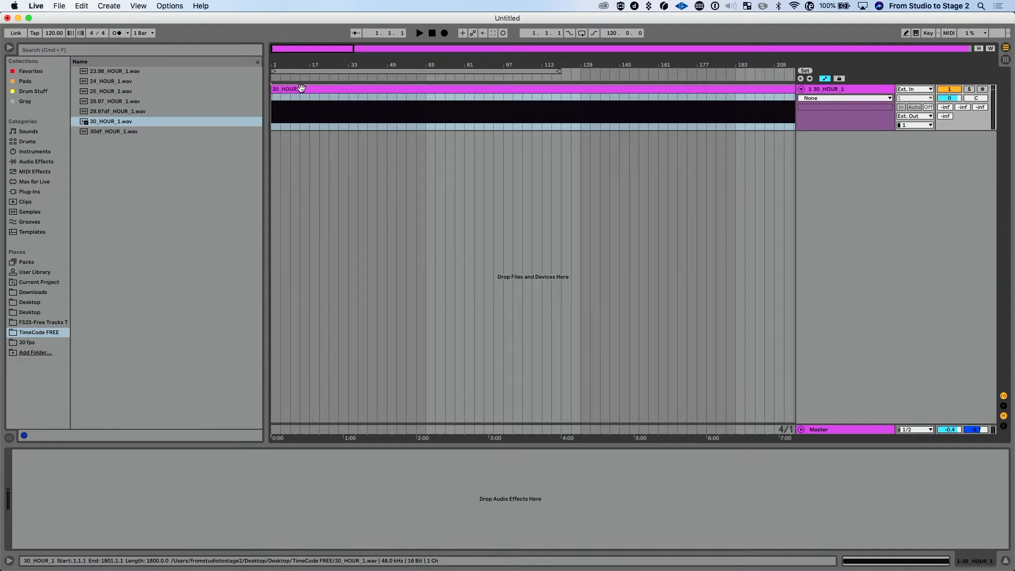
key(space)
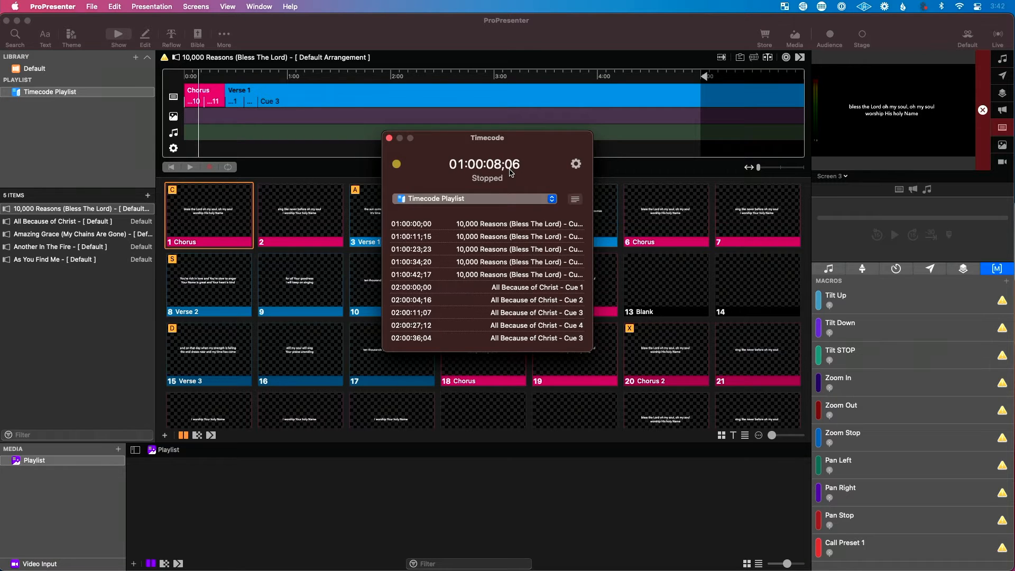
Step: Choose Timecode Playlist as the playlist that follows the incoming timecode
click(497, 198)
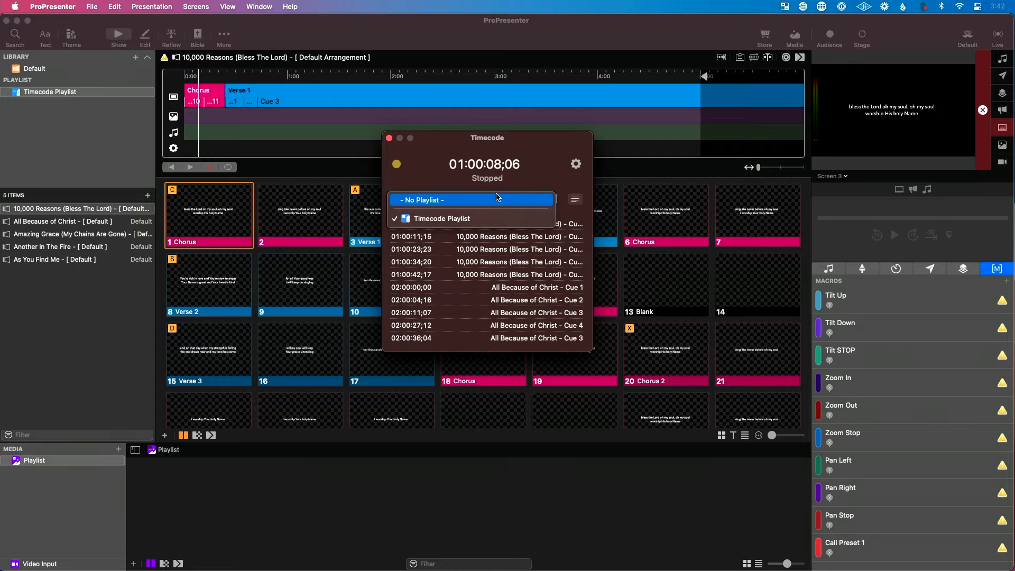
click(466, 218)
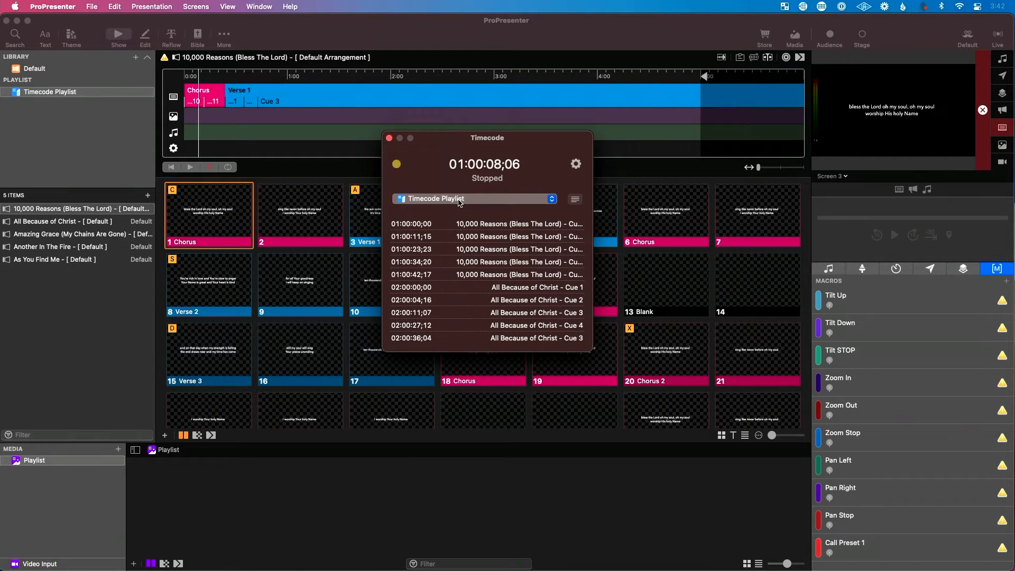
click(458, 200)
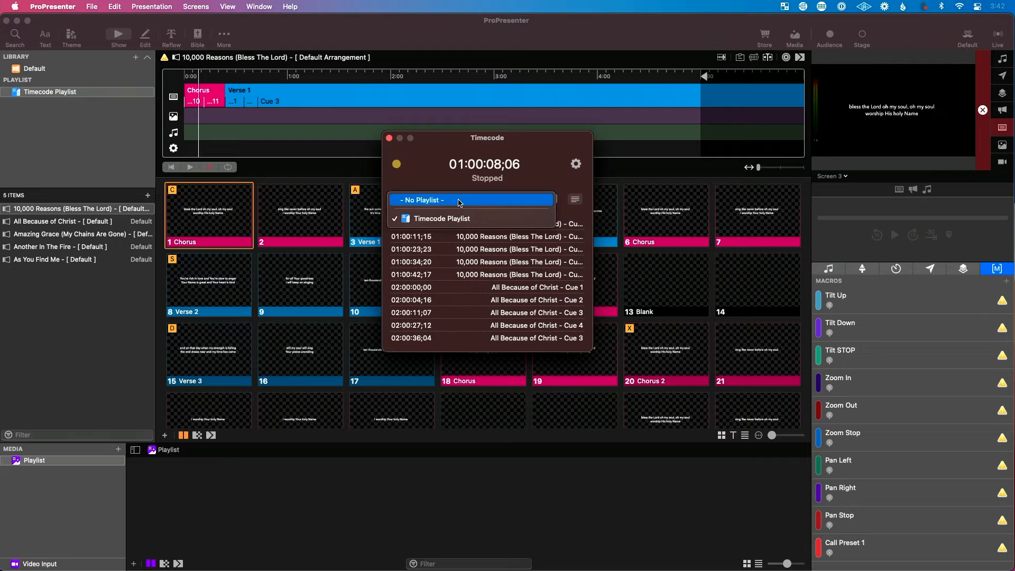
click(458, 223)
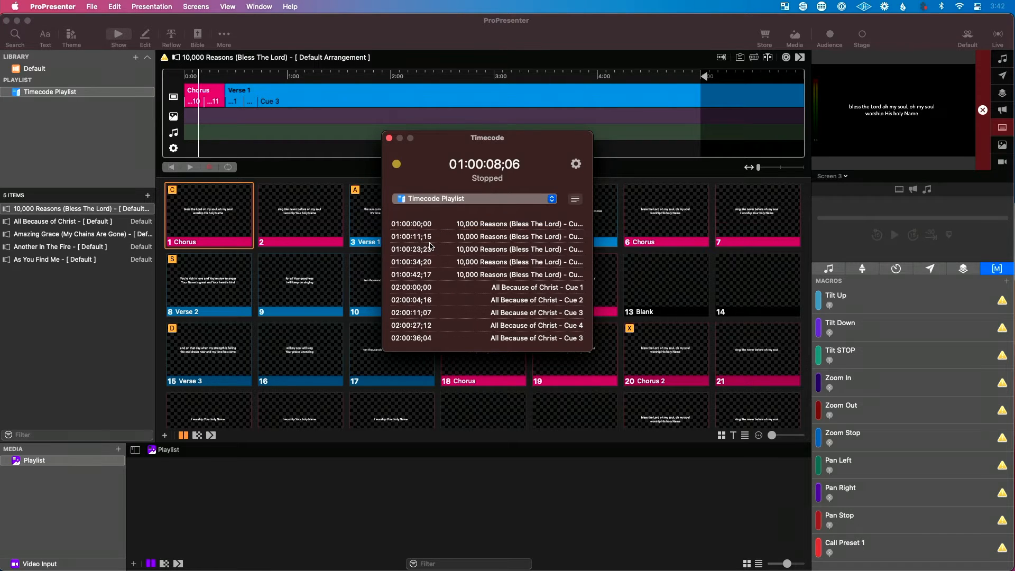
Step: Review the Timecode window's cue list, then collapse it and park the window over the Macros list
scroll(431, 246, down, 3)
scroll(431, 245, up, 4)
scroll(434, 310, down, 3)
scroll(550, 233, up, 2)
click(575, 199)
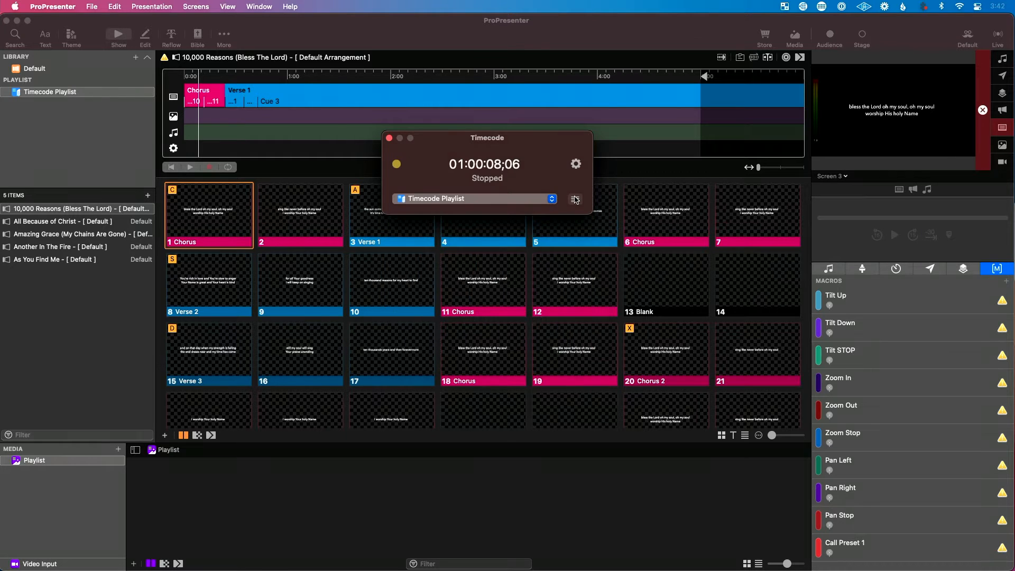
drag(522, 140, 941, 300)
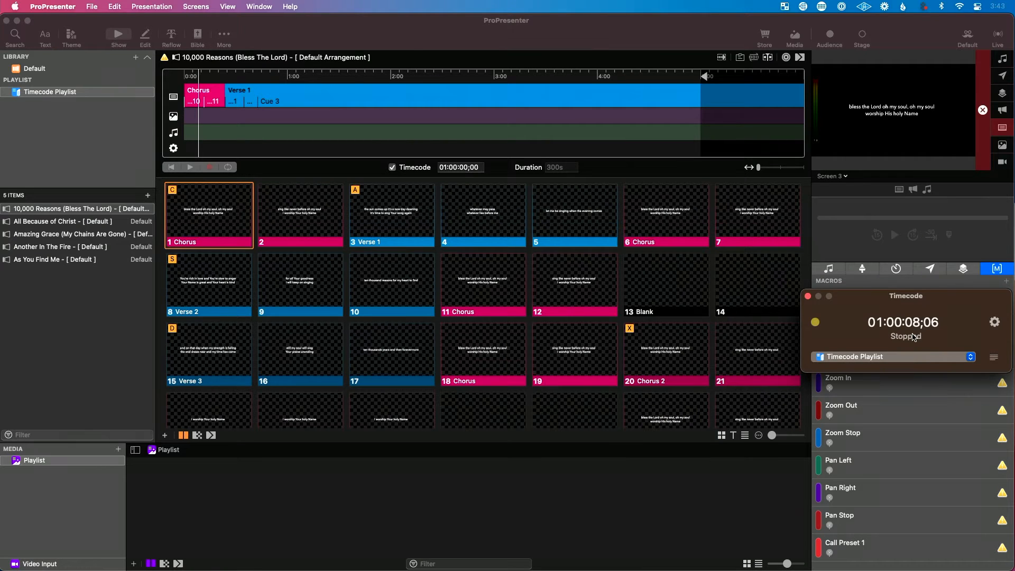
Step: Check the timecode start time of each song in Timecode Playlist, returning to 10,000 Reasons (Bless The Lord)
click(97, 210)
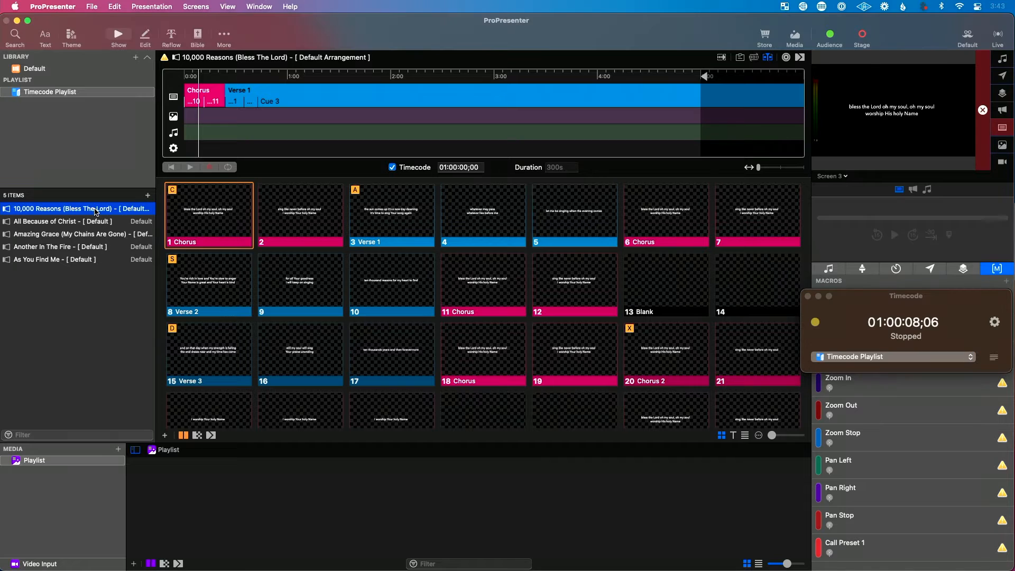
click(85, 223)
click(74, 236)
click(64, 247)
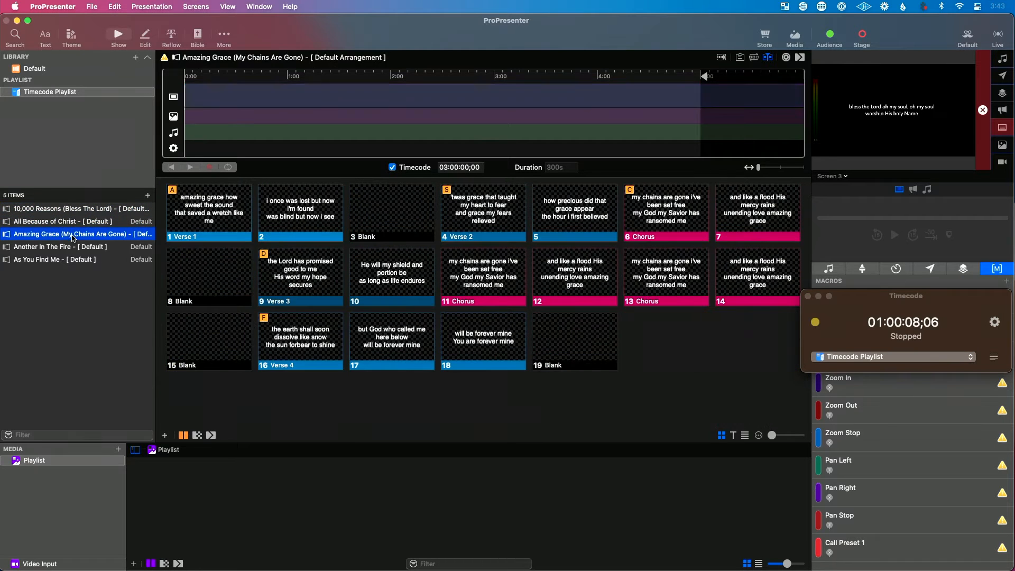
click(62, 261)
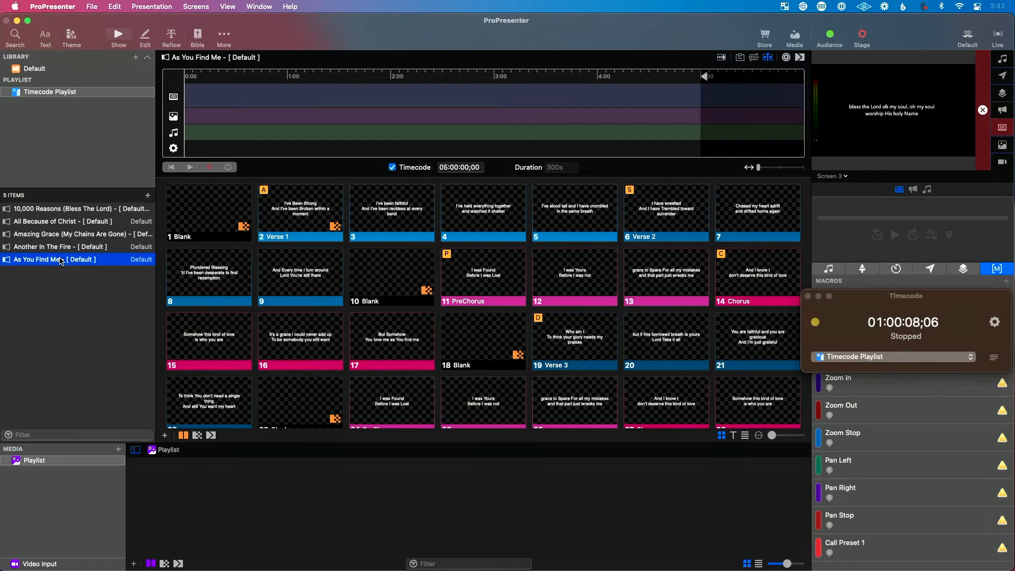
click(60, 211)
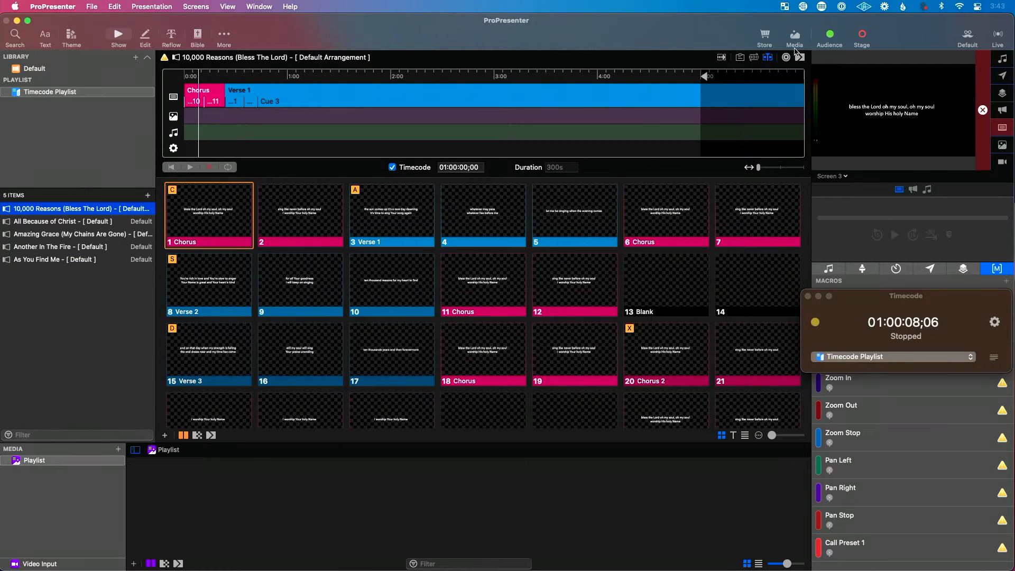
Step: Clear all Chorus and Verse 1 cues from the timeline of 10,000 Reasons (Bless The Lord)
click(767, 57)
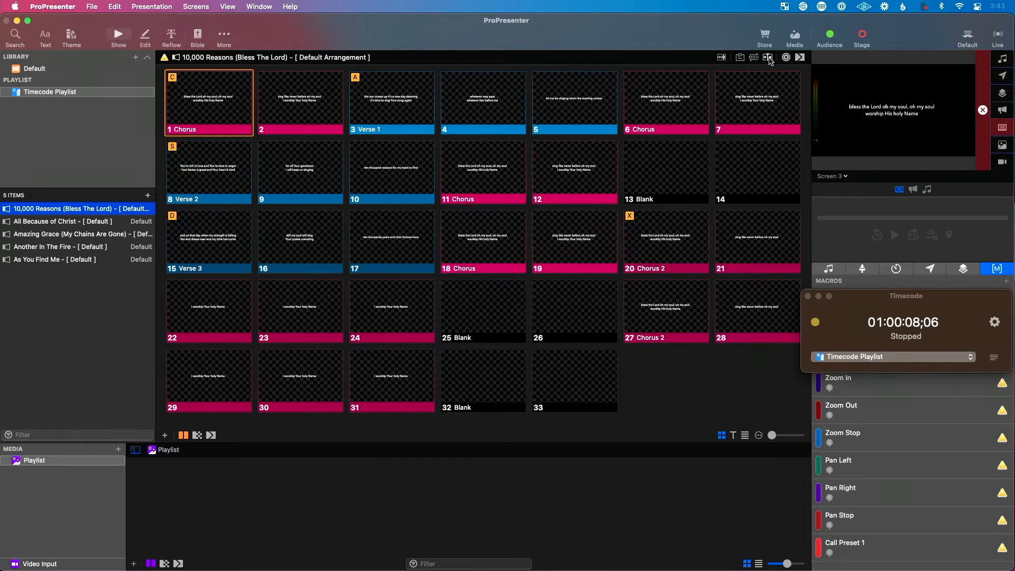
click(767, 57)
click(297, 89)
key(Delete)
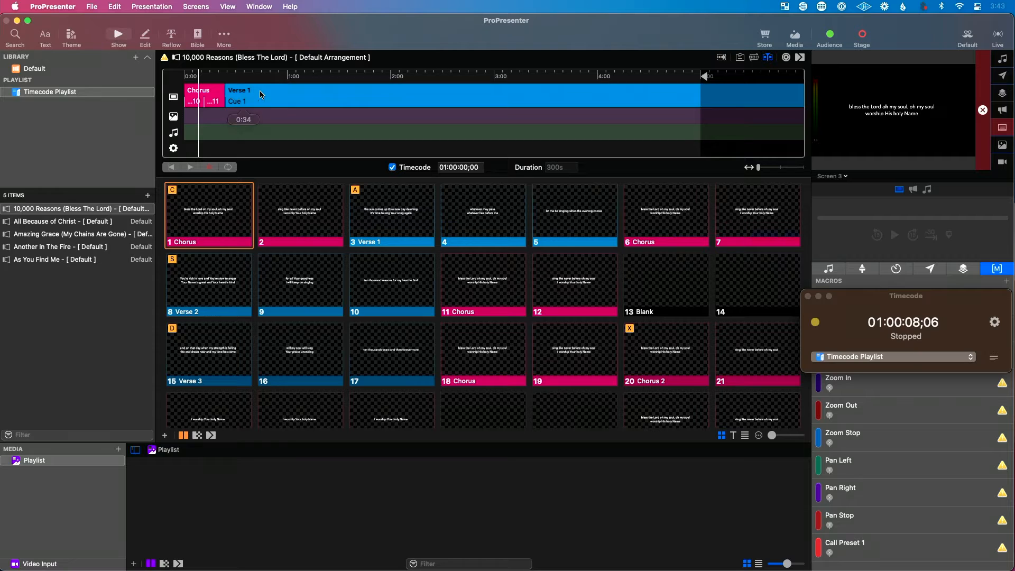
click(237, 92)
key(Delete)
click(222, 93)
key(Delete)
click(202, 93)
key(Delete)
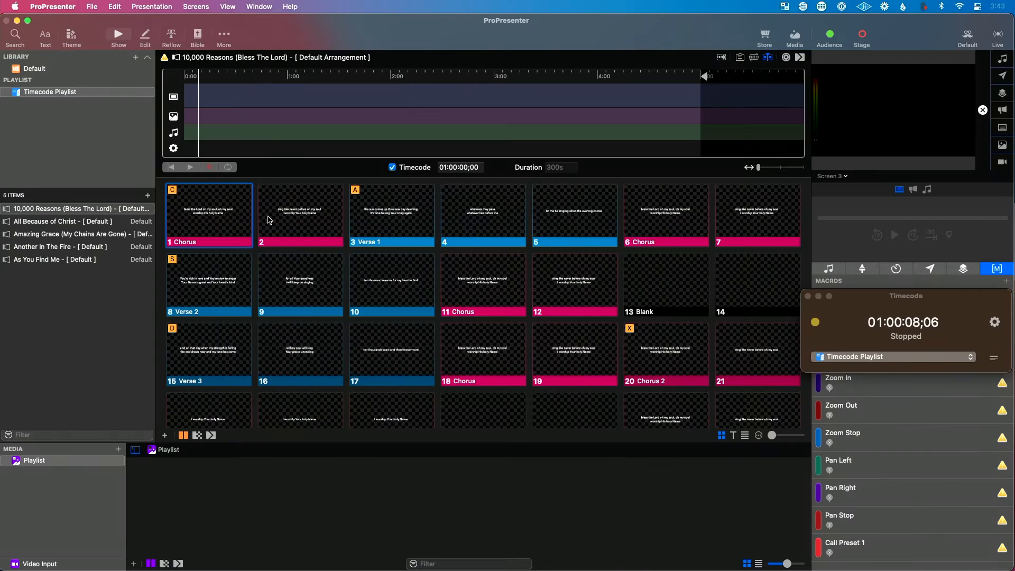
Step: Add slides 1 to 4 in order to the song's timeline as cues and leave its Timecode option enabled
drag(212, 197, 215, 94)
drag(290, 212, 218, 102)
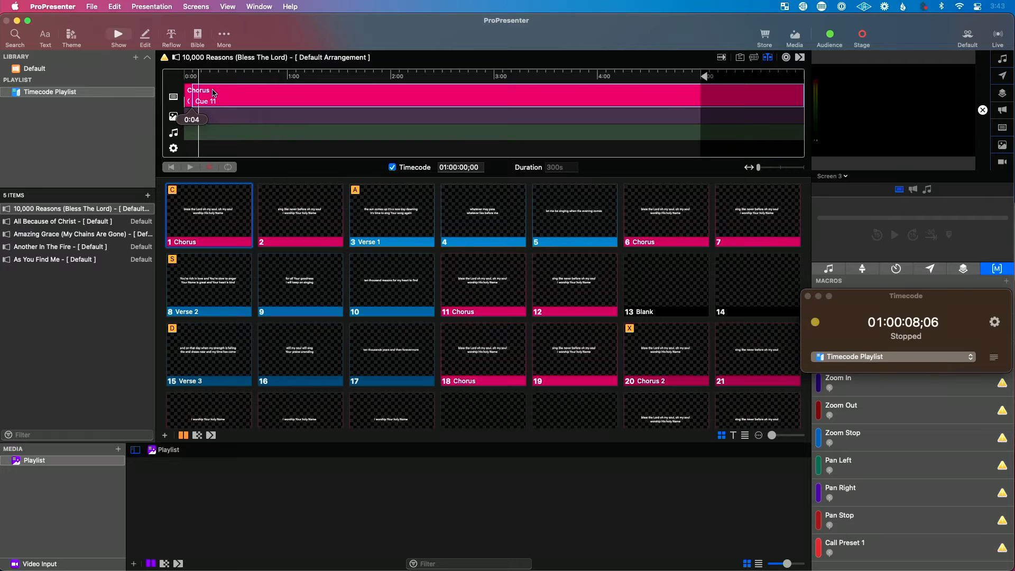
drag(369, 204, 231, 97)
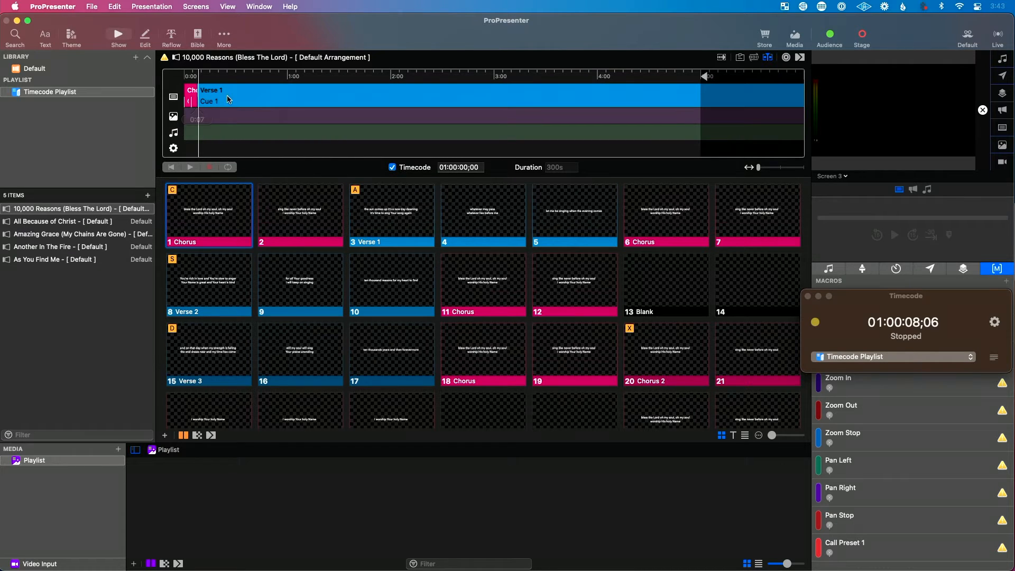
mouse_move(490, 238)
mouse_down()
mouse_move(317, 133)
mouse_move(334, 111)
mouse_move(246, 101)
mouse_up()
click(393, 168)
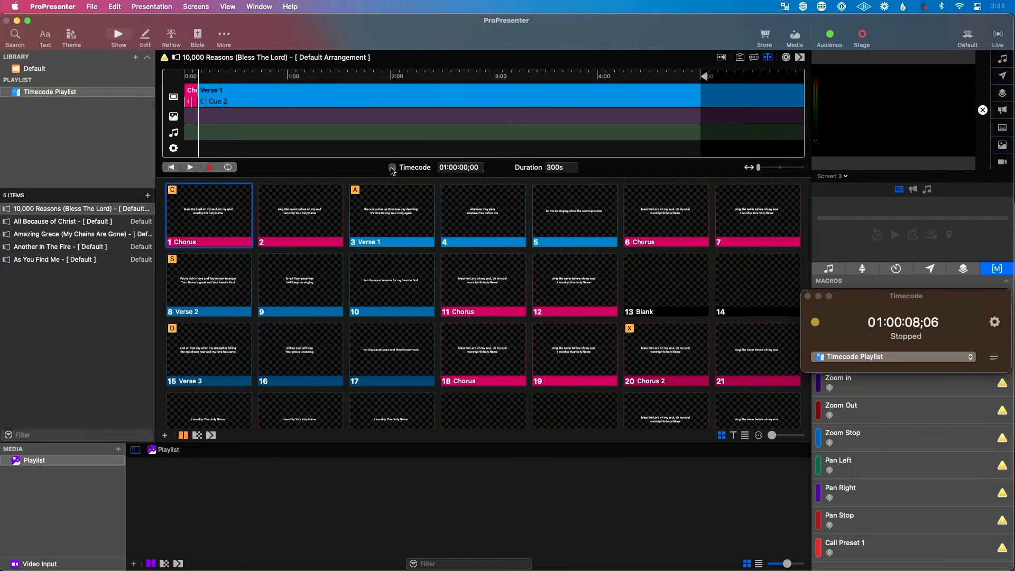
click(393, 168)
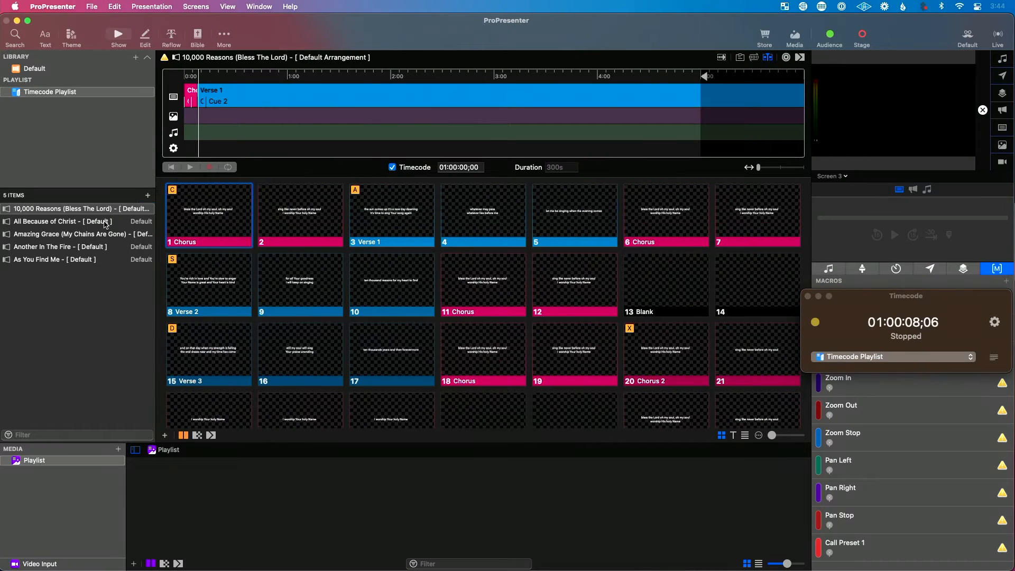
Step: Examine the cue timelines and timecode offsets of the other four songs, then reopen 10,000 Reasons (Bless The Lord)
click(105, 224)
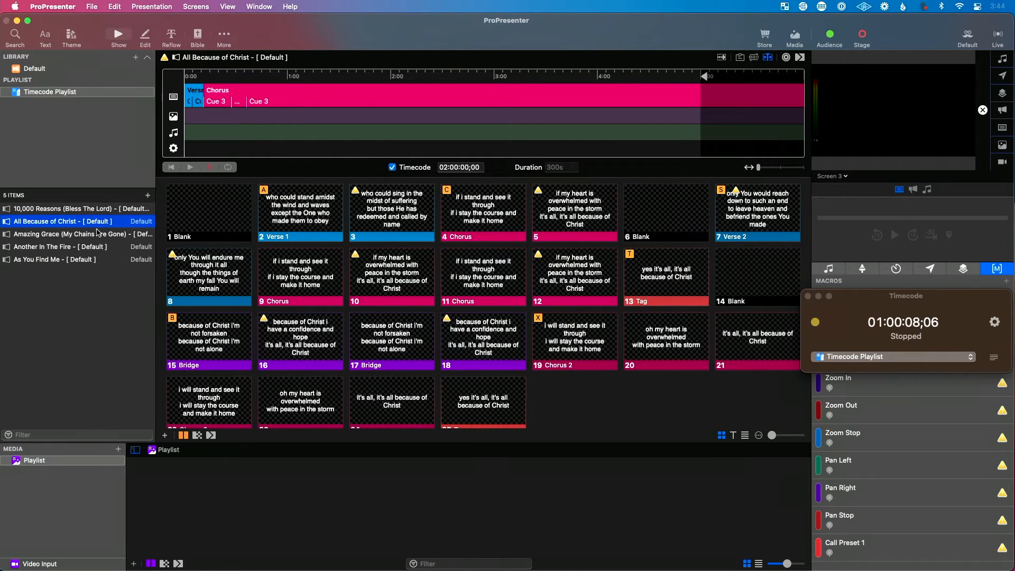
click(97, 235)
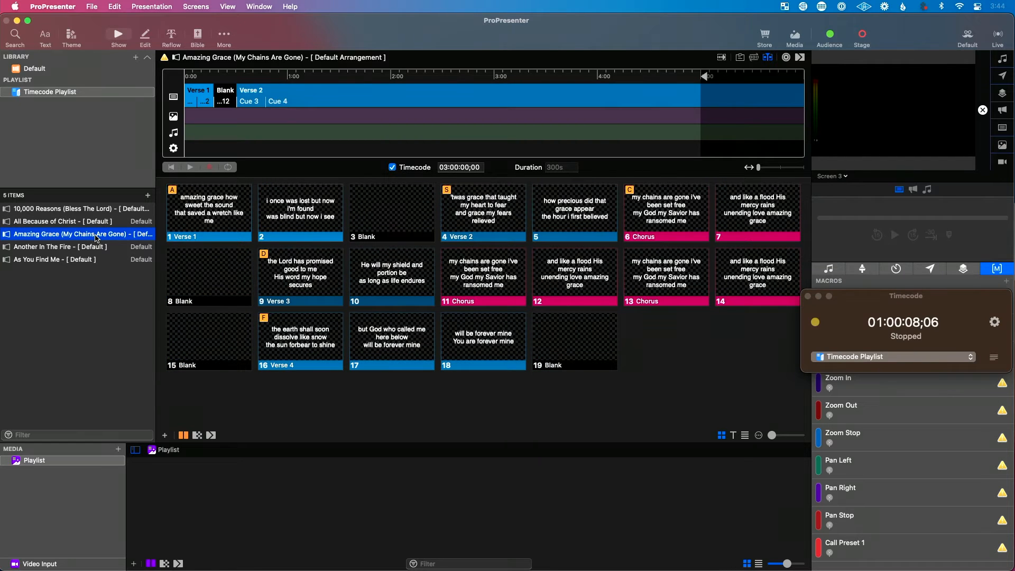
click(93, 248)
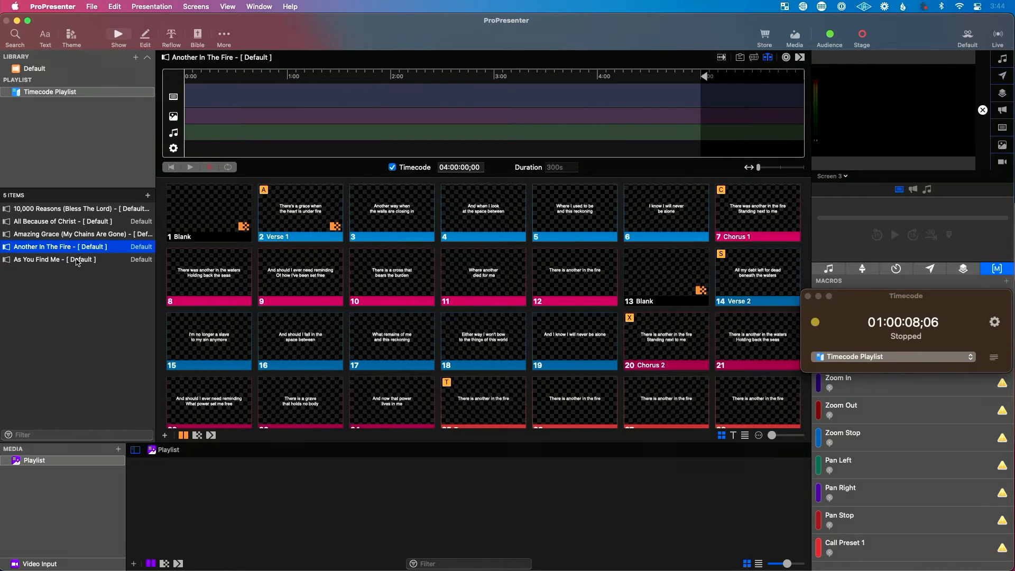
click(78, 263)
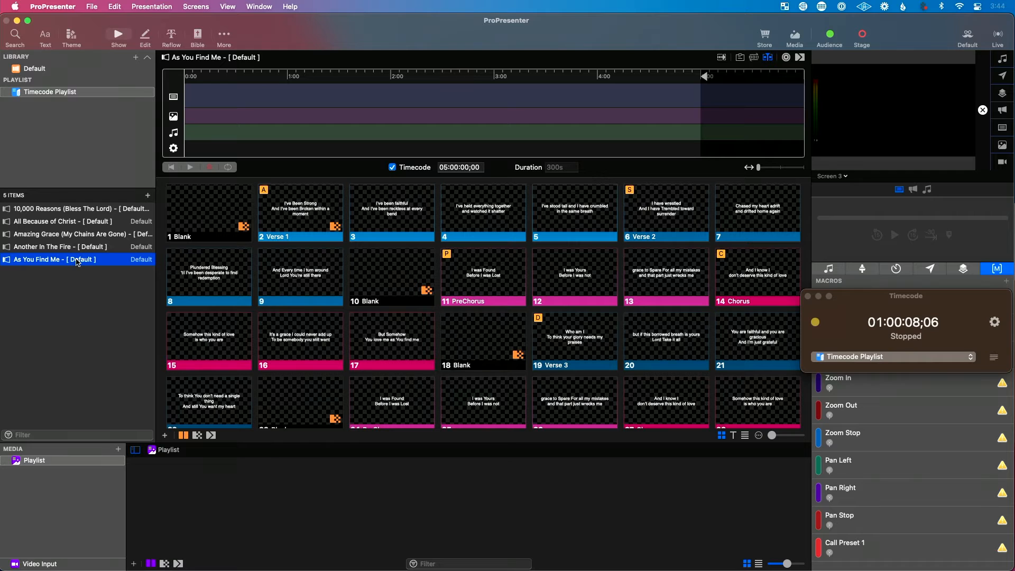
click(82, 211)
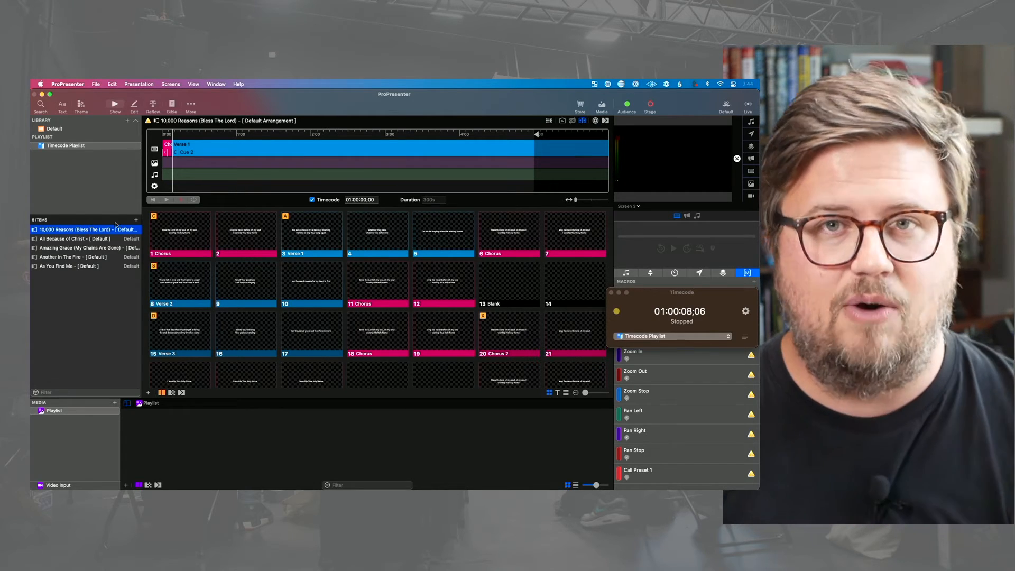
Step: Check that the song's Timecode option is enabled with start time 01:00:00;00, then return to the Timecode window
click(313, 200)
click(352, 200)
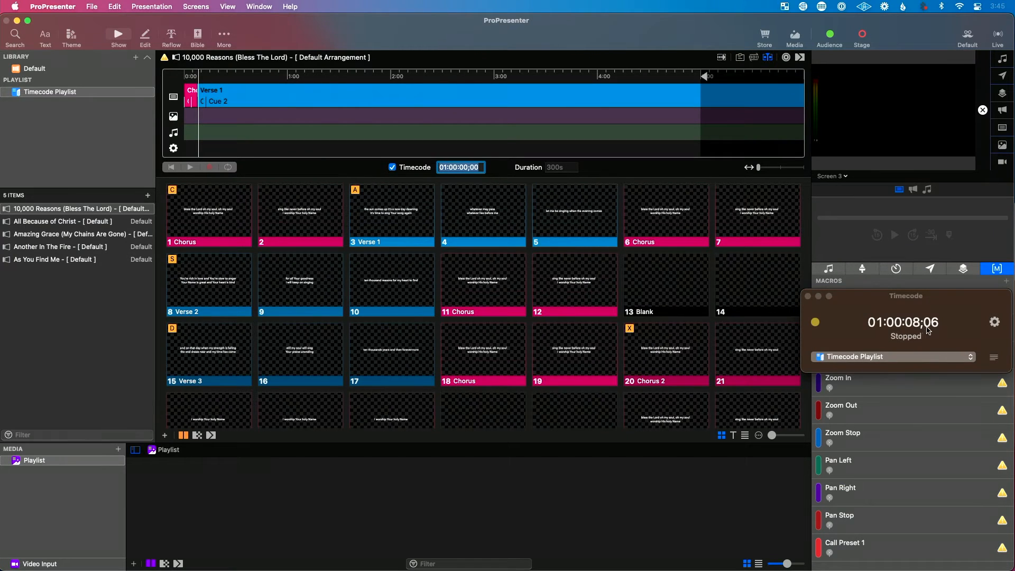
click(919, 341)
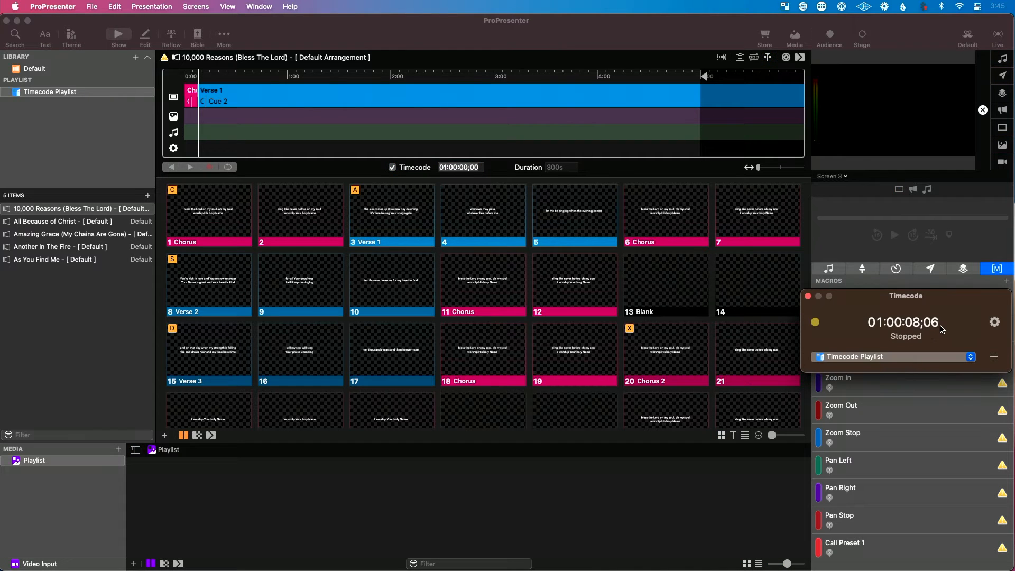